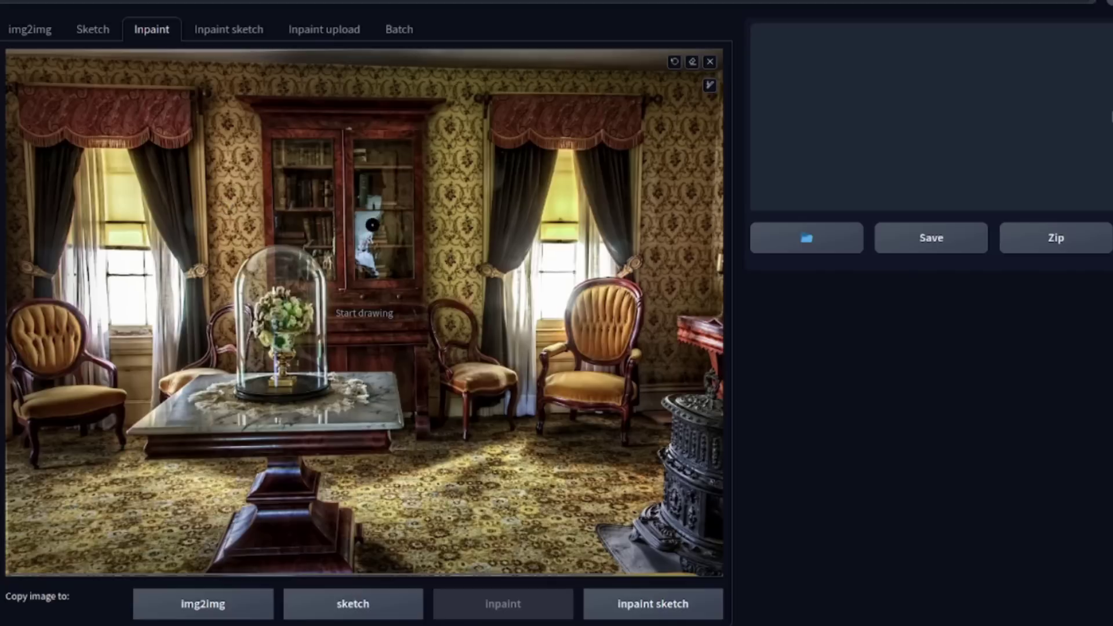
Step: Brush mask strokes over the right window's curtain, then the left window's valance and curtain
{"action": "mouse_move", "coordinate": [539, 182]}
{"action": "left_mouse_down"}
{"action": "mouse_move", "coordinate": [538, 131]}
{"action": "mouse_move", "coordinate": [611, 152]}
{"action": "mouse_move", "coordinate": [628, 203]}
{"action": "mouse_move", "coordinate": [622, 249]}
{"action": "mouse_move", "coordinate": [586, 115]}
{"action": "left_mouse_up"}
{"action": "mouse_move", "coordinate": [511, 254]}
{"action": "left_mouse_down"}
{"action": "mouse_move", "coordinate": [534, 153]}
{"action": "mouse_move", "coordinate": [586, 152]}
{"action": "mouse_move", "coordinate": [548, 126]}
{"action": "mouse_move", "coordinate": [517, 141]}
{"action": "left_mouse_up"}
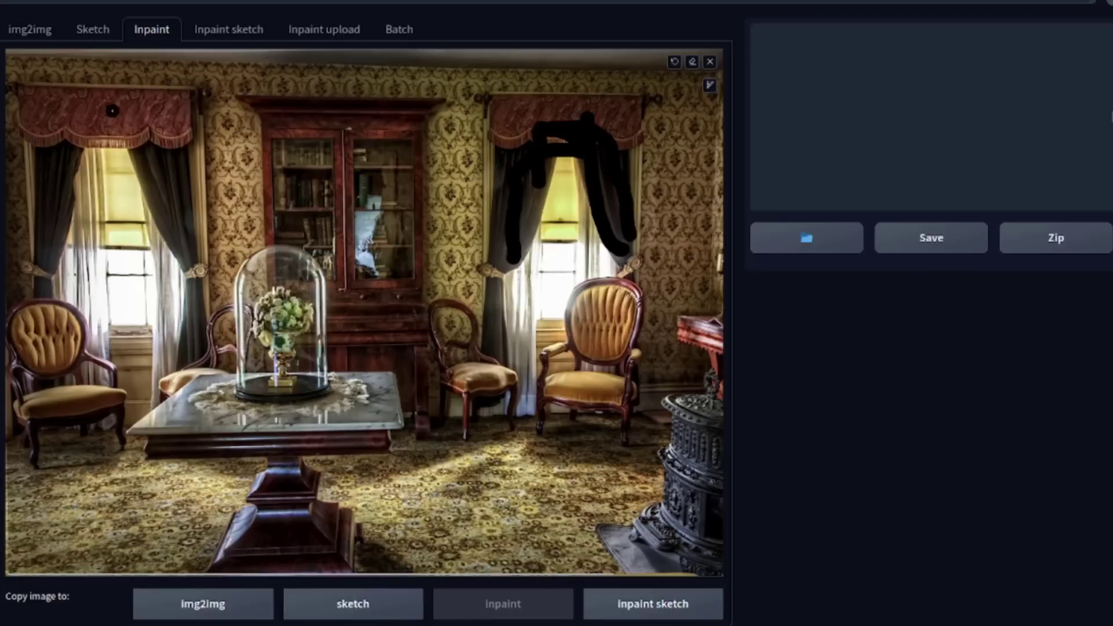
{"action": "mouse_move", "coordinate": [112, 110]}
{"action": "left_mouse_down"}
{"action": "mouse_move", "coordinate": [173, 145]}
{"action": "mouse_move", "coordinate": [177, 167]}
{"action": "mouse_move", "coordinate": [208, 161]}
{"action": "mouse_move", "coordinate": [237, 131]}
{"action": "mouse_move", "coordinate": [324, 136]}
{"action": "mouse_move", "coordinate": [371, 174]}
{"action": "mouse_move", "coordinate": [326, 164]}
{"action": "left_mouse_up"}
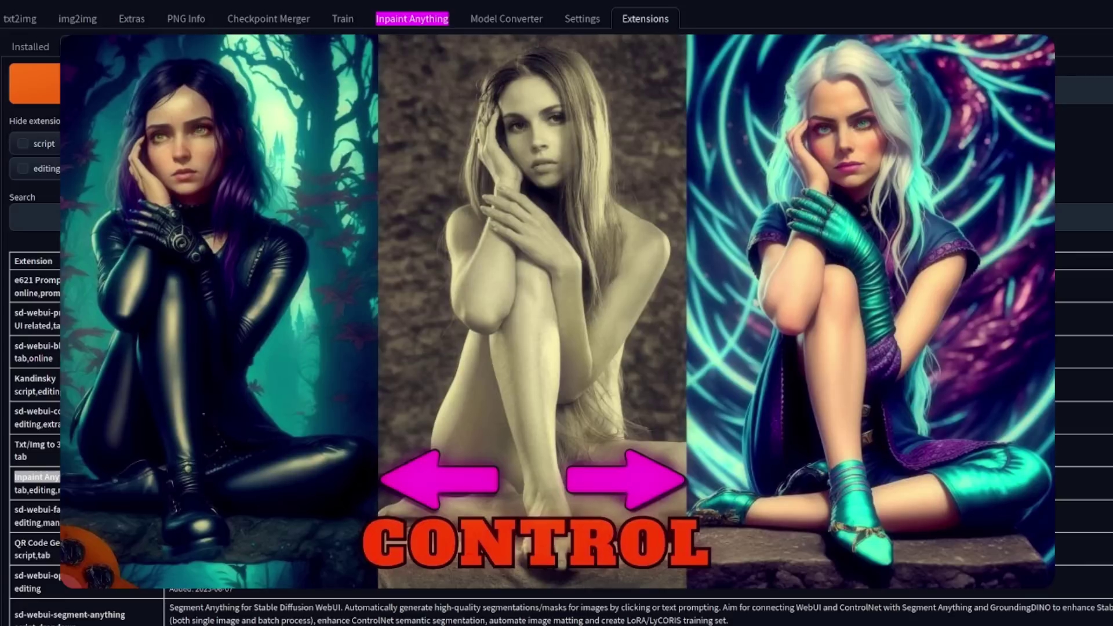
Step: Scroll down the Inpaint Anything page to reach the ControlNet Inpaint settings
{"action": "scroll", "coordinate": [556, 313], "scroll_direction": "down", "scroll_amount": 10}
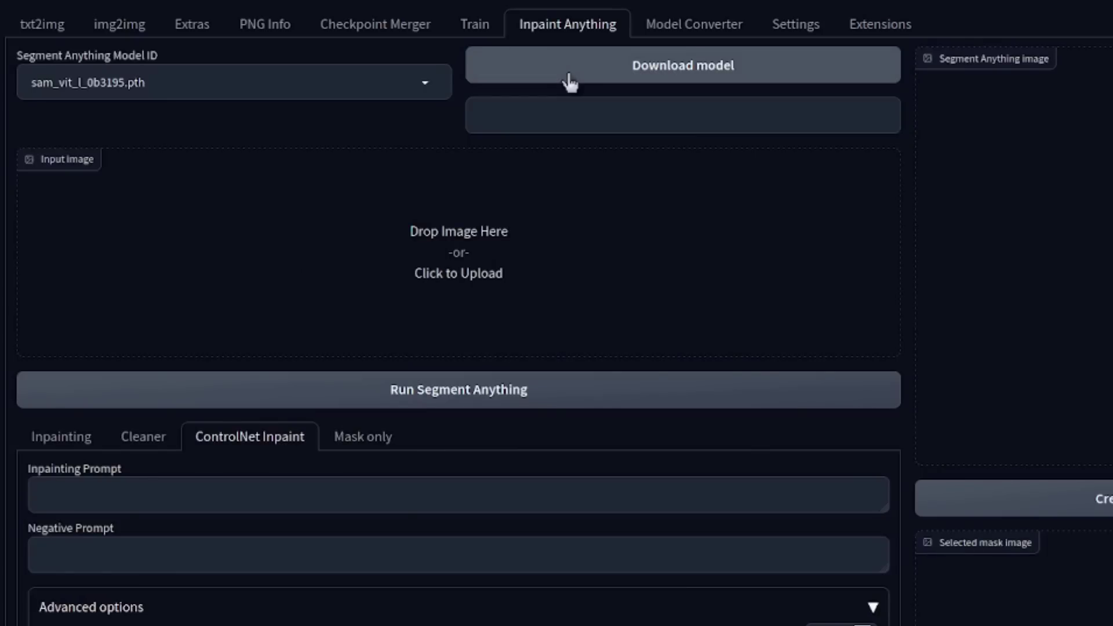
Step: Change the Segment Anything model ID to sam_hq_vit_h.pth
{"action": "left_click", "coordinate": [421, 94]}
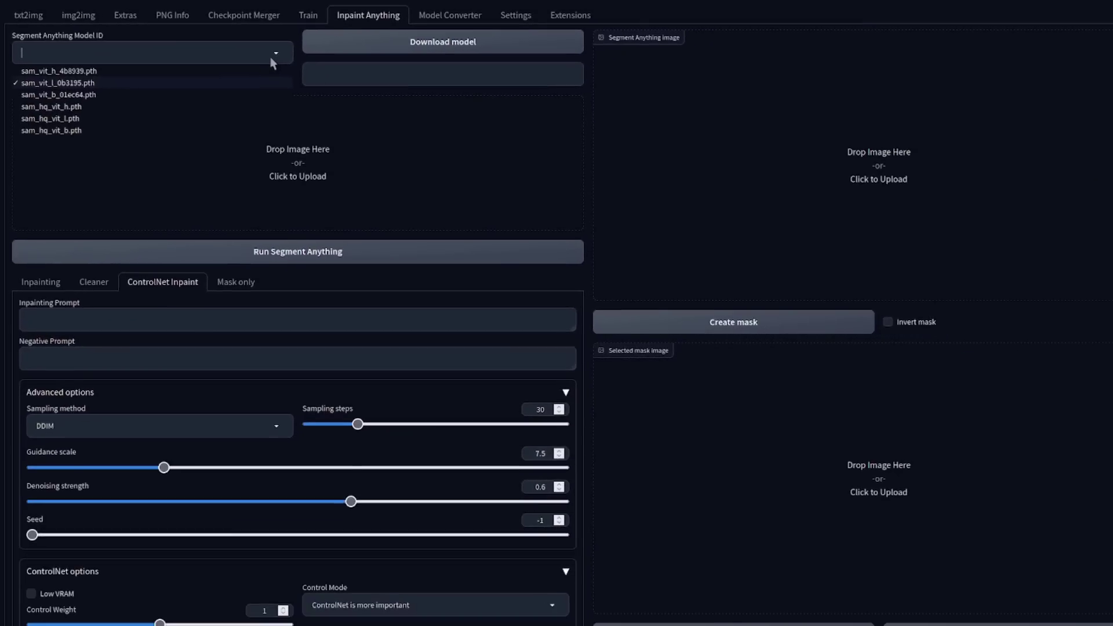
{"action": "left_click", "coordinate": [270, 106]}
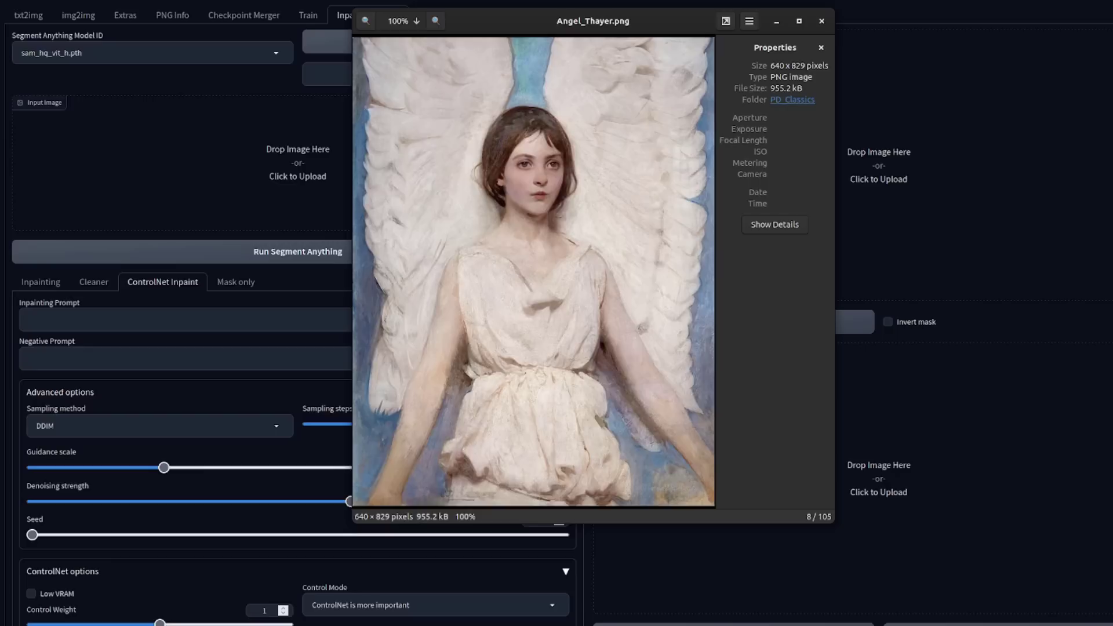
{"action": "key", "text": "ctrl+w"}
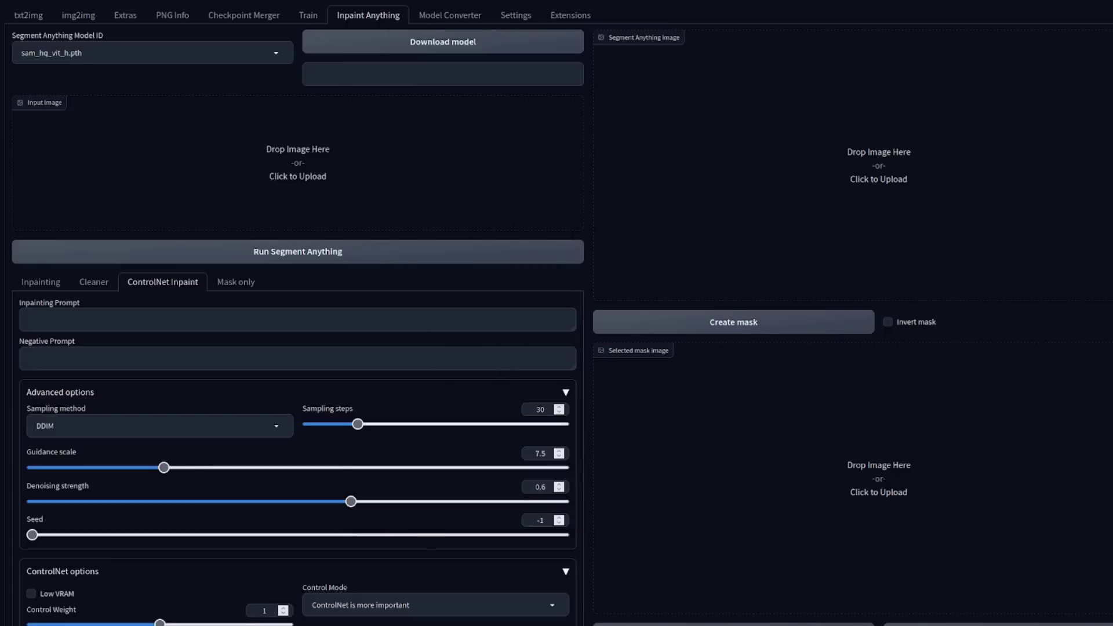
{"action": "left_click_drag", "start_coordinate": [616, 275], "coordinate": [284, 174]}
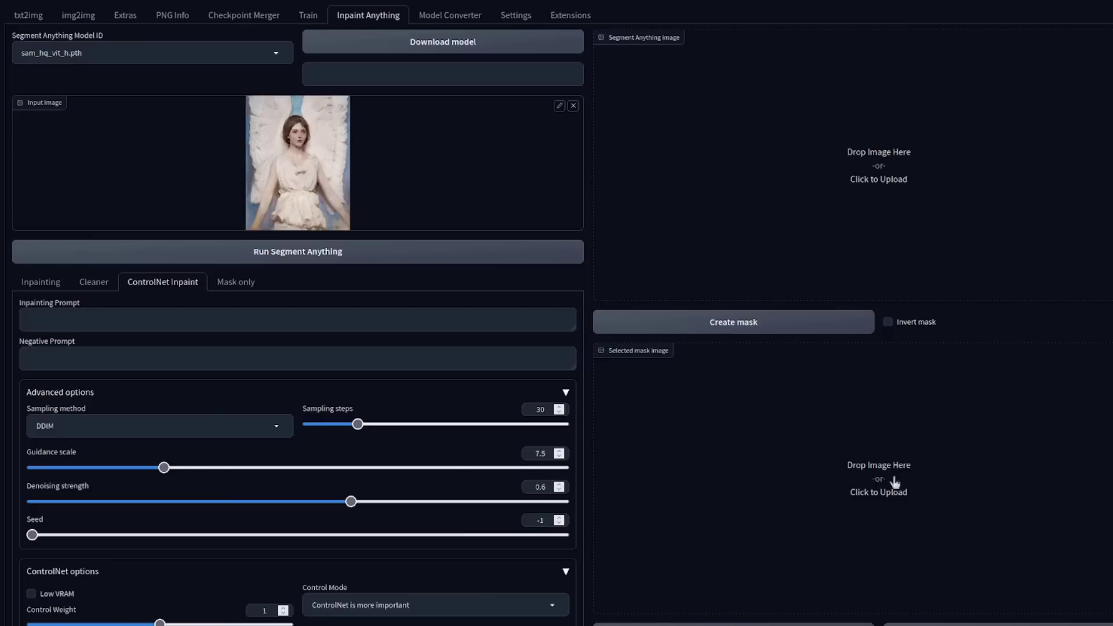
{"action": "left_click", "coordinate": [327, 259]}
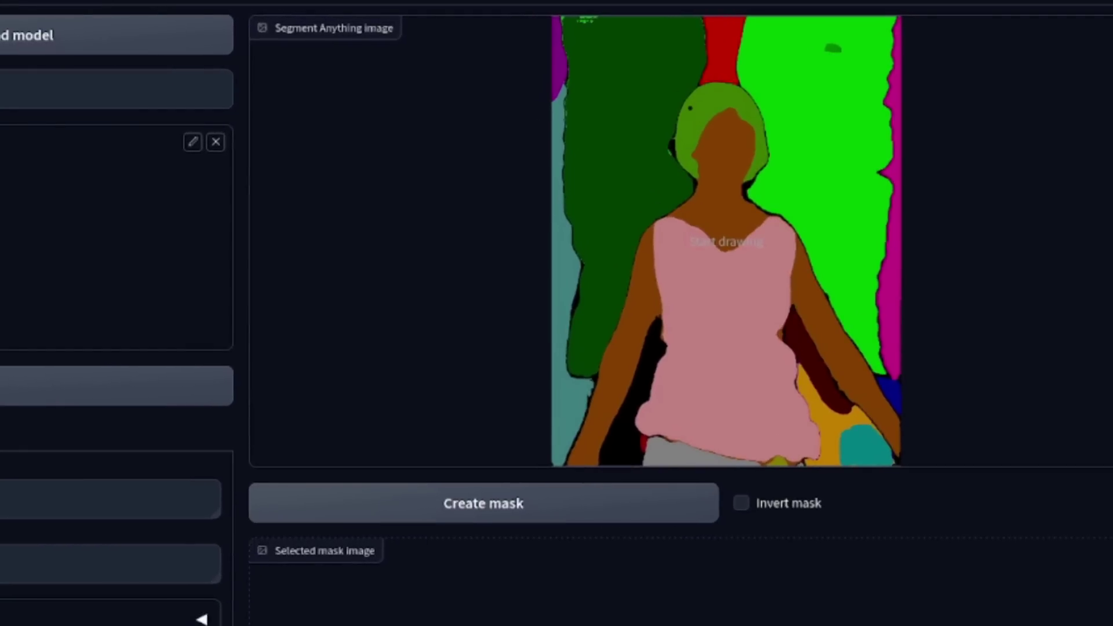
Step: Mark the angel's hair segment and create a mask from it
{"action": "left_click_drag", "start_coordinate": [690, 110], "coordinate": [716, 95]}
{"action": "left_click", "coordinate": [429, 518]}
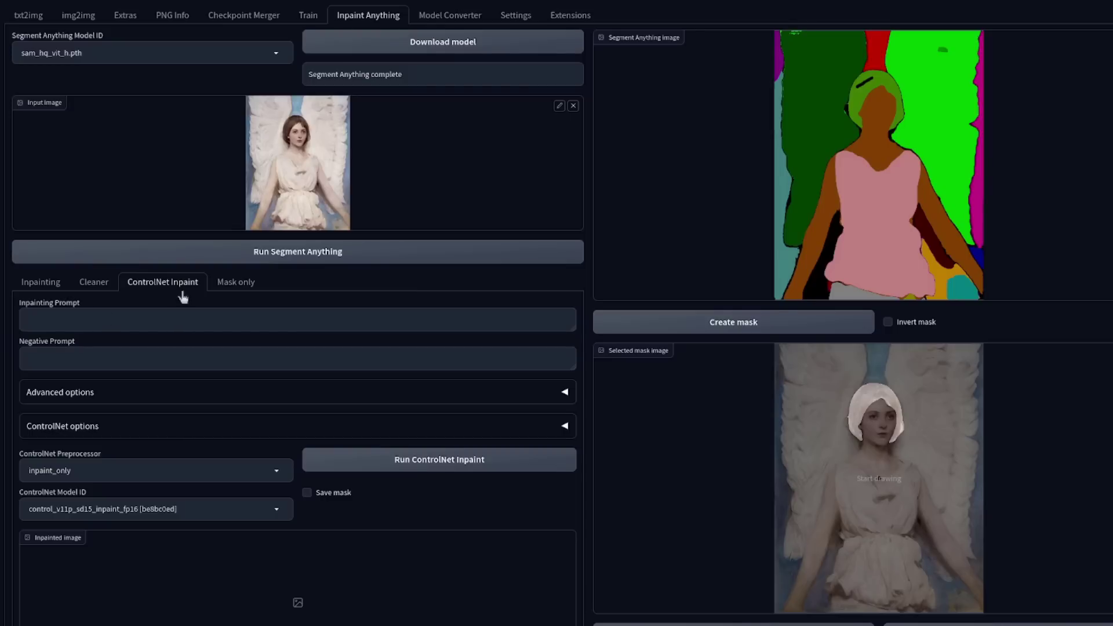
Step: Paste a curly ginger hair prompt and a negative prompt against blur and noise, then run ControlNet Inpaint
{"action": "left_click", "coordinate": [146, 320]}
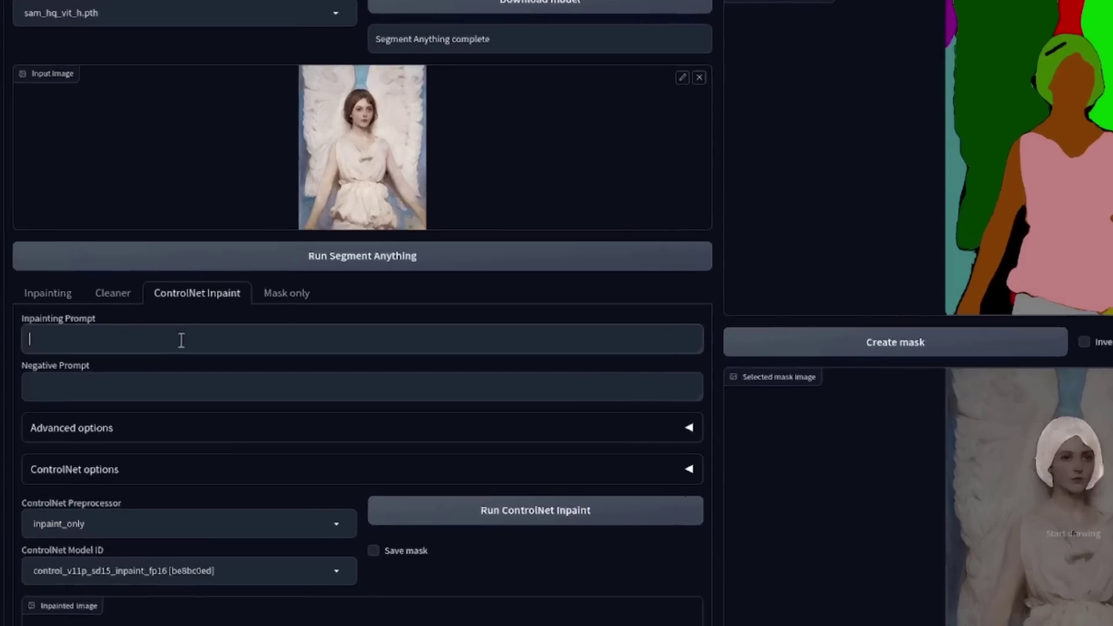
{"action": "type", "text": "curly, ginger hair. fine details, best quality focus"}
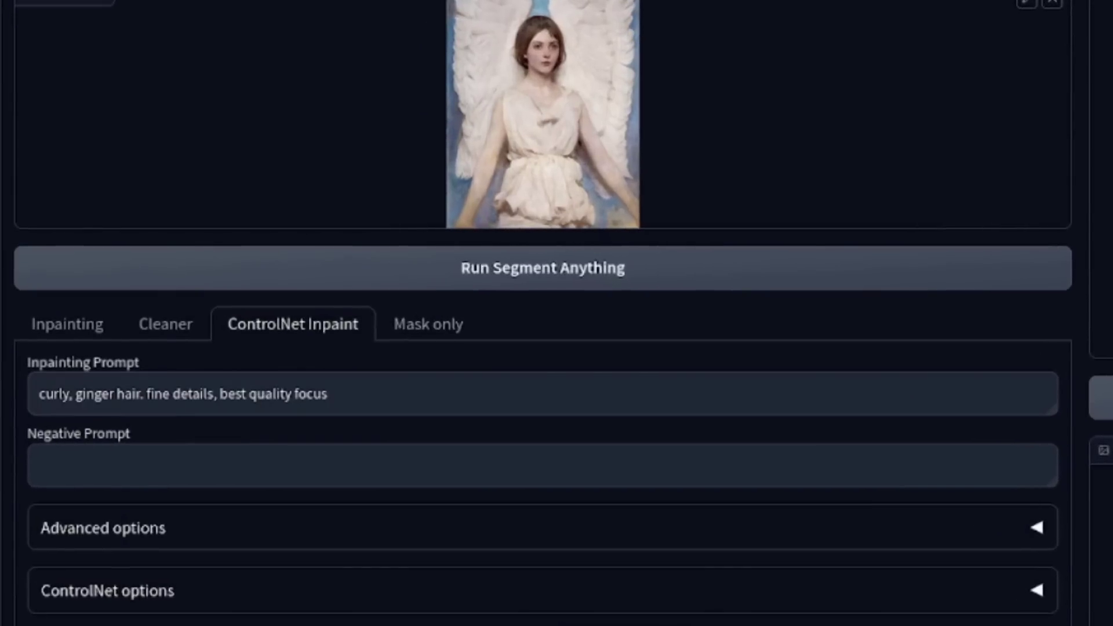
{"action": "left_click", "coordinate": [676, 470]}
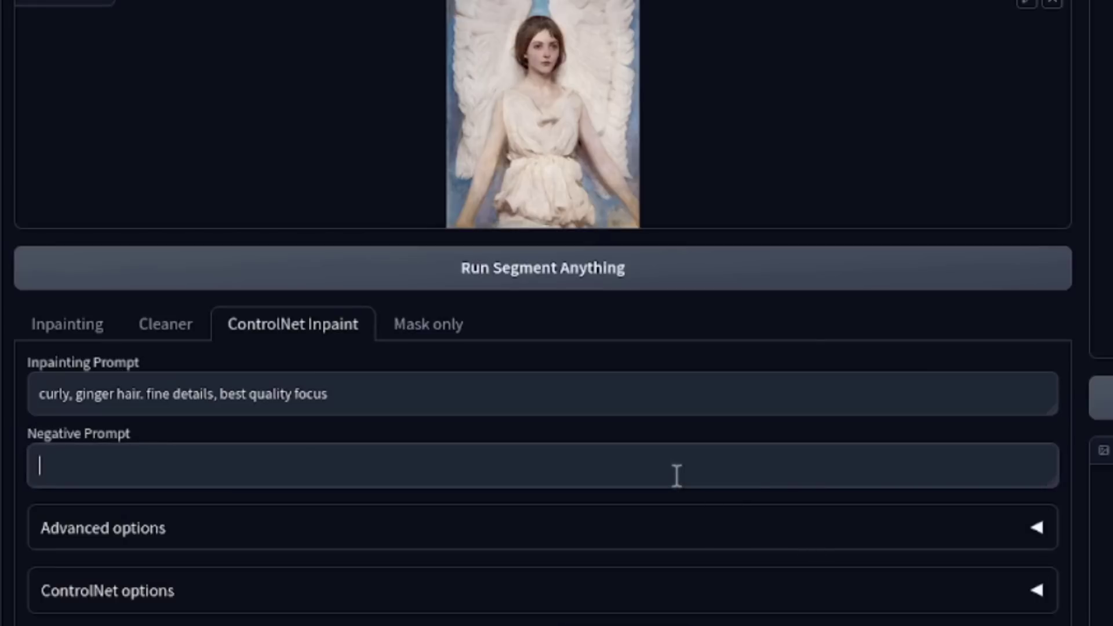
{"action": "type", "text": "blurry nsfw pixel art cracked random noise"}
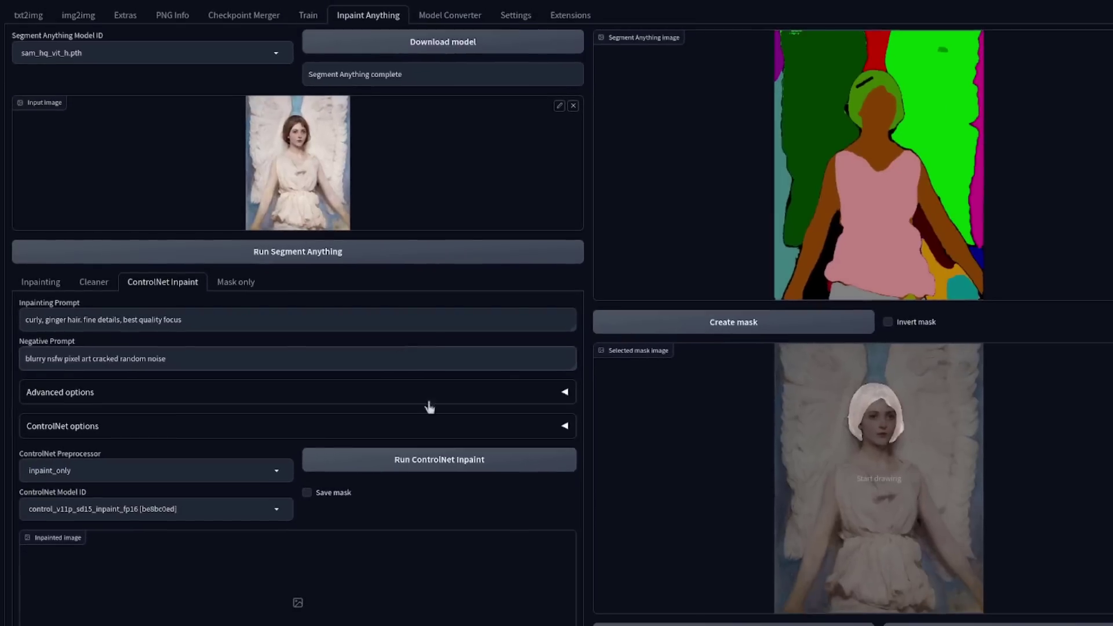
{"action": "left_click", "coordinate": [507, 464]}
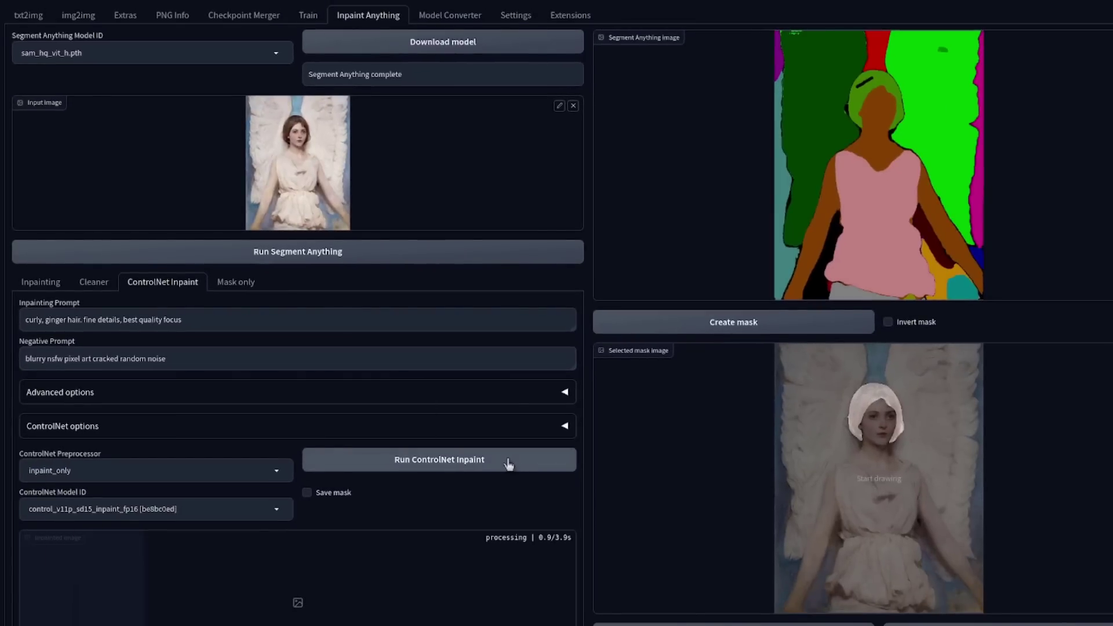
{"action": "scroll", "coordinate": [542, 293], "scroll_direction": "down", "scroll_amount": 3}
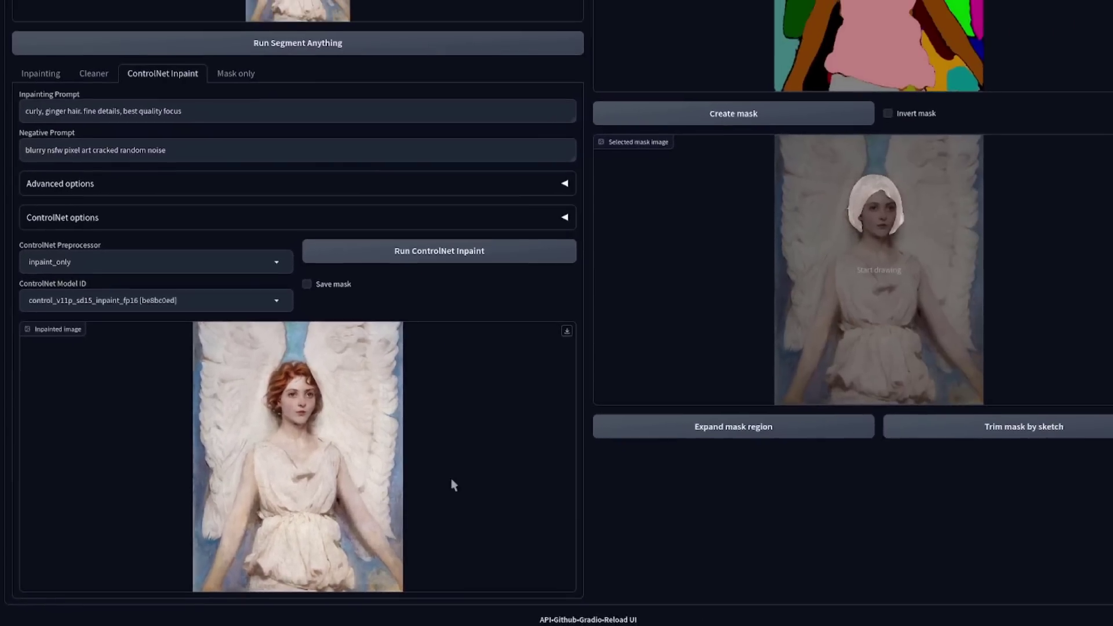
{"action": "scroll", "coordinate": [441, 137], "scroll_direction": "up", "scroll_amount": 3}
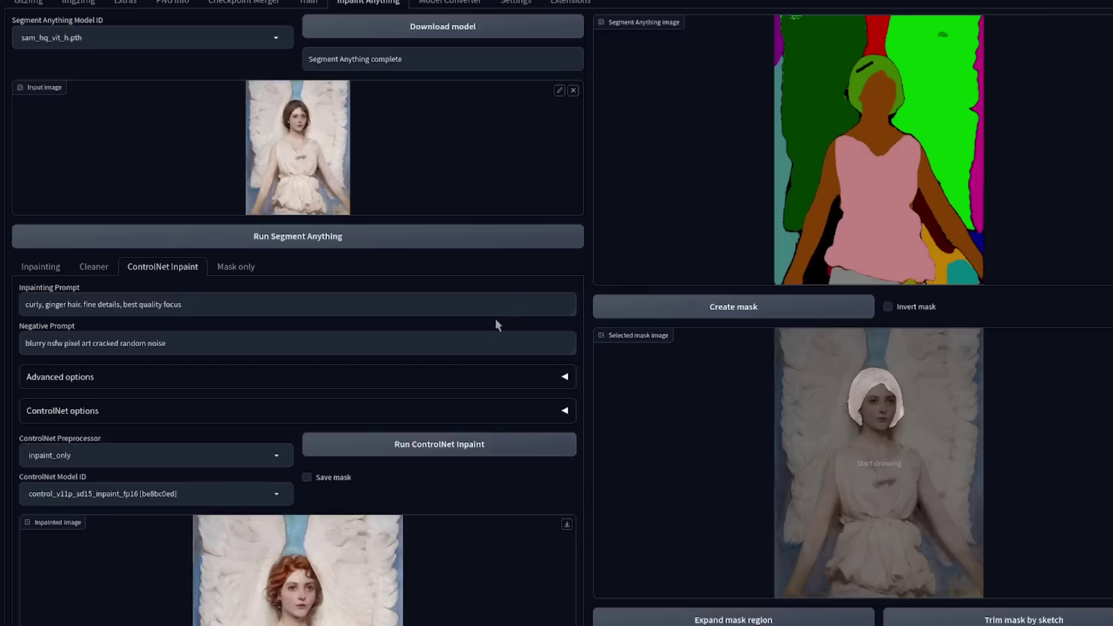
Step: Expand Advanced options and ControlNet options, keeping the preprocessor at inpaint_only
{"action": "left_click", "coordinate": [481, 383]}
{"action": "scroll", "coordinate": [538, 277], "scroll_direction": "down", "scroll_amount": 5}
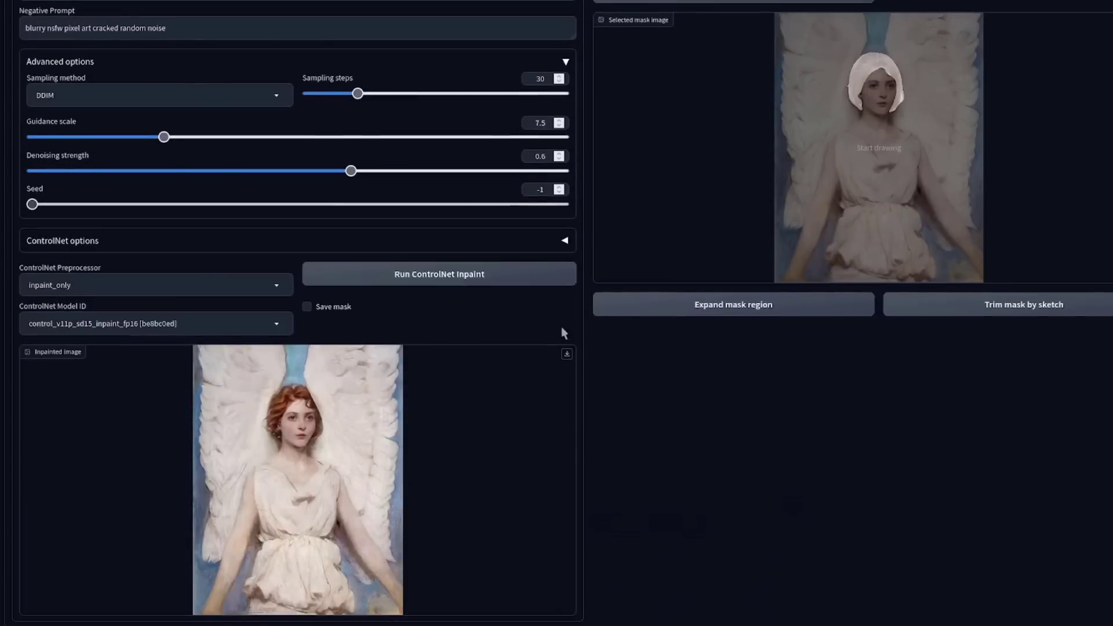
{"action": "left_click", "coordinate": [565, 242]}
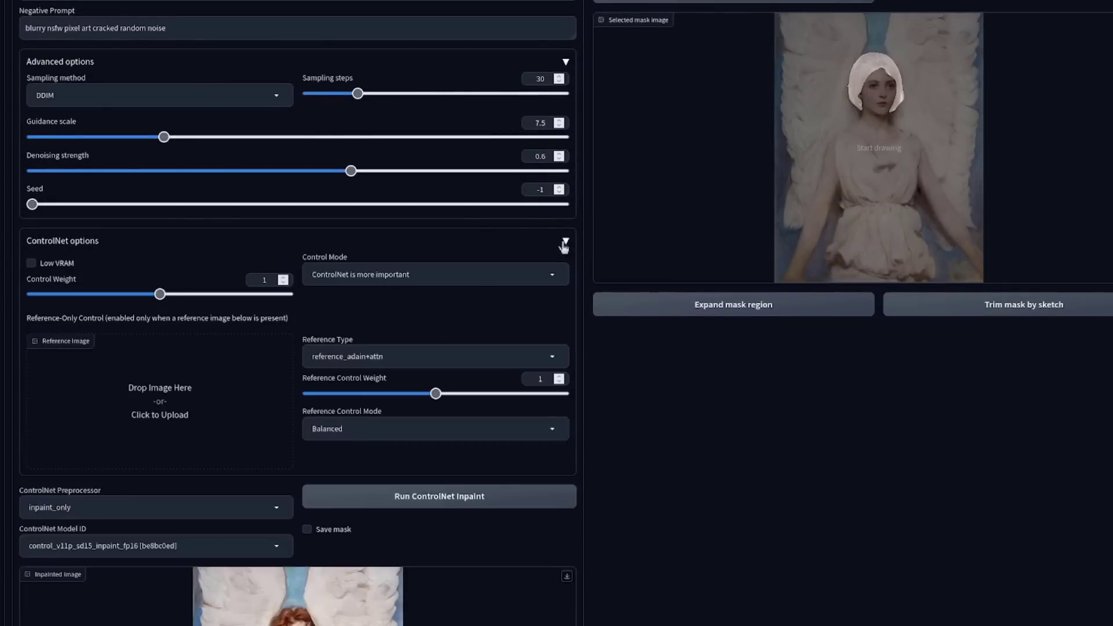
{"action": "scroll", "coordinate": [503, 238], "scroll_direction": "down", "scroll_amount": 3}
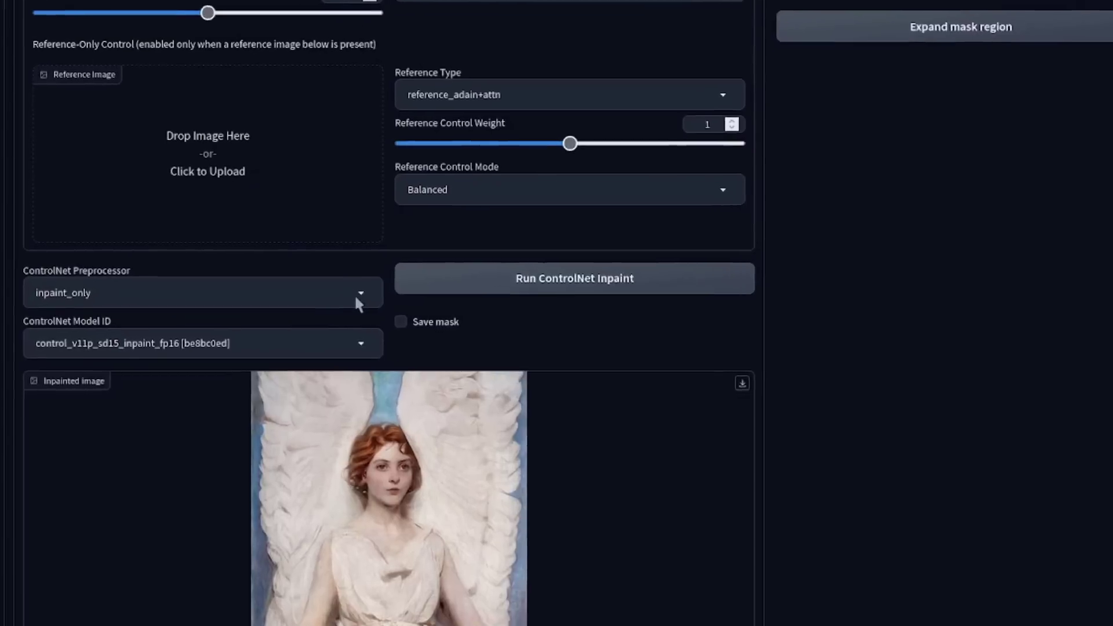
{"action": "left_click", "coordinate": [392, 285]}
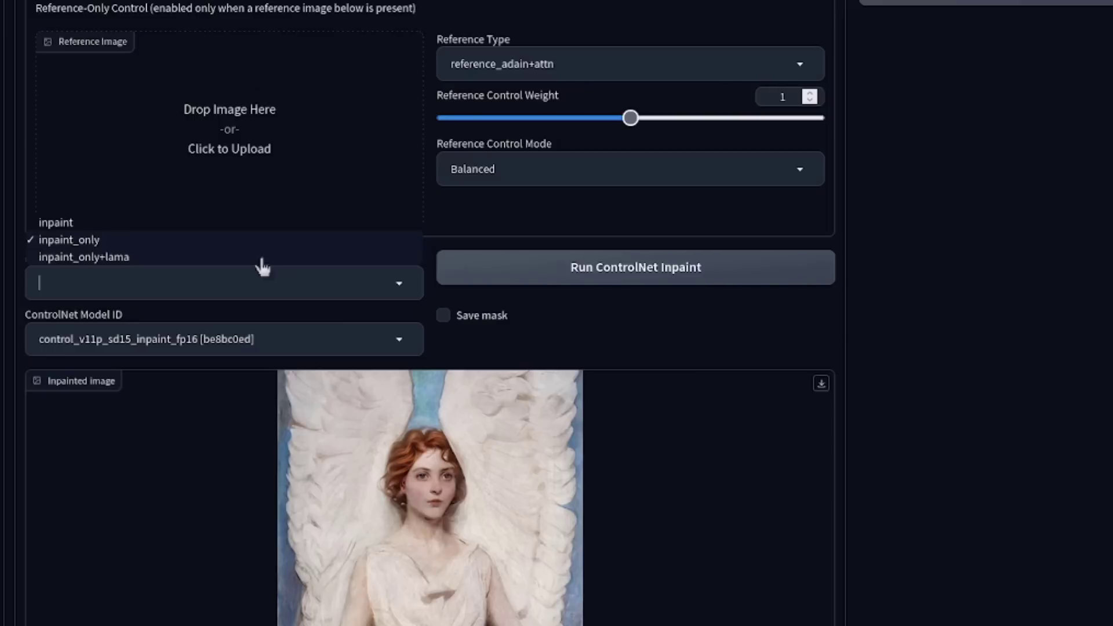
{"action": "scroll", "coordinate": [612, 97], "scroll_direction": "up", "scroll_amount": 3}
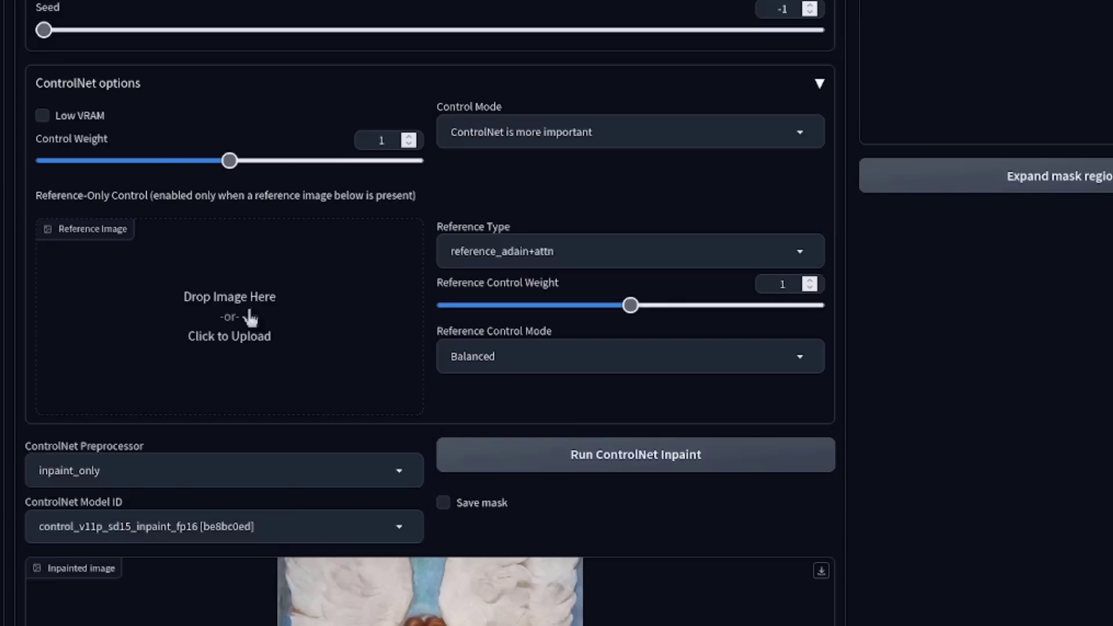
Step: Browse the Inpainting Model ID list, then switch to the Cleaner sub-tab using lama
{"action": "scroll", "coordinate": [251, 318], "scroll_direction": "up", "scroll_amount": 10}
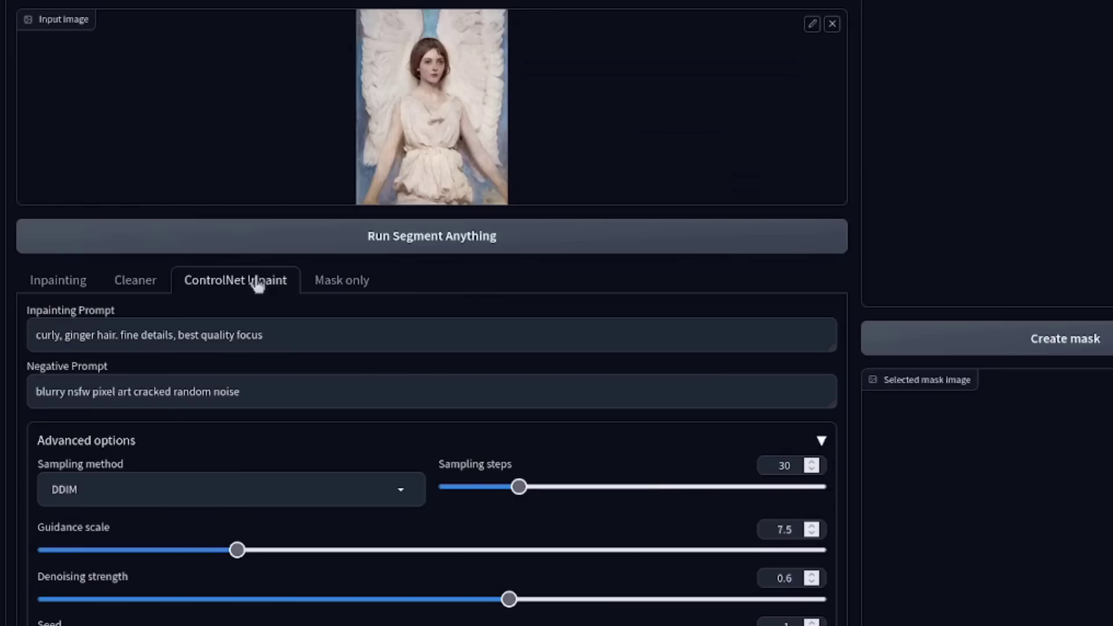
{"action": "left_click", "coordinate": [65, 284]}
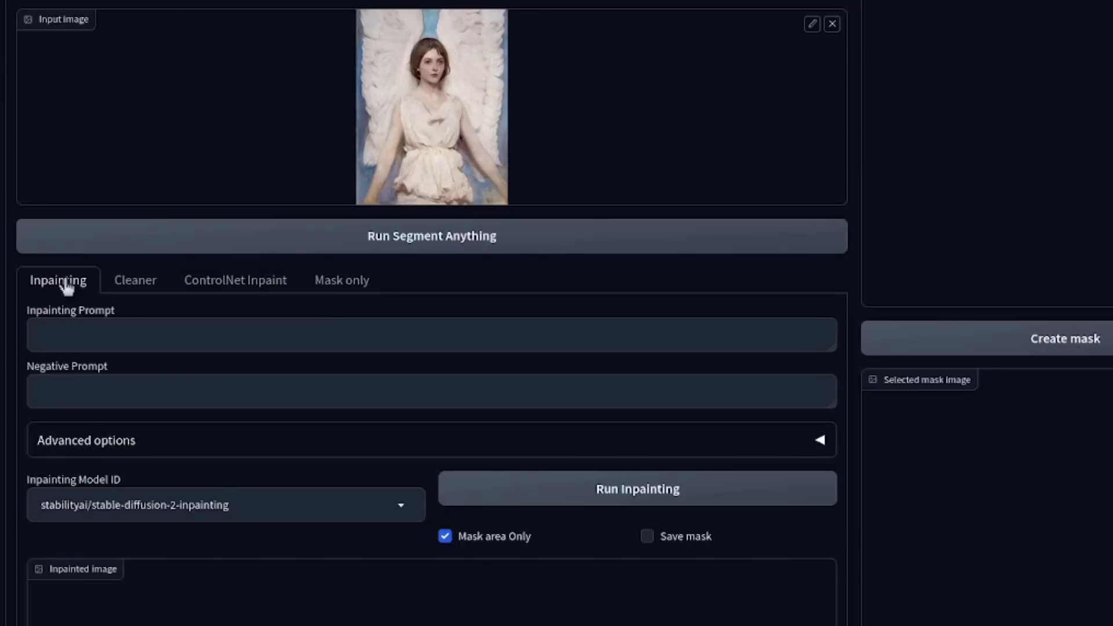
{"action": "left_click", "coordinate": [392, 513]}
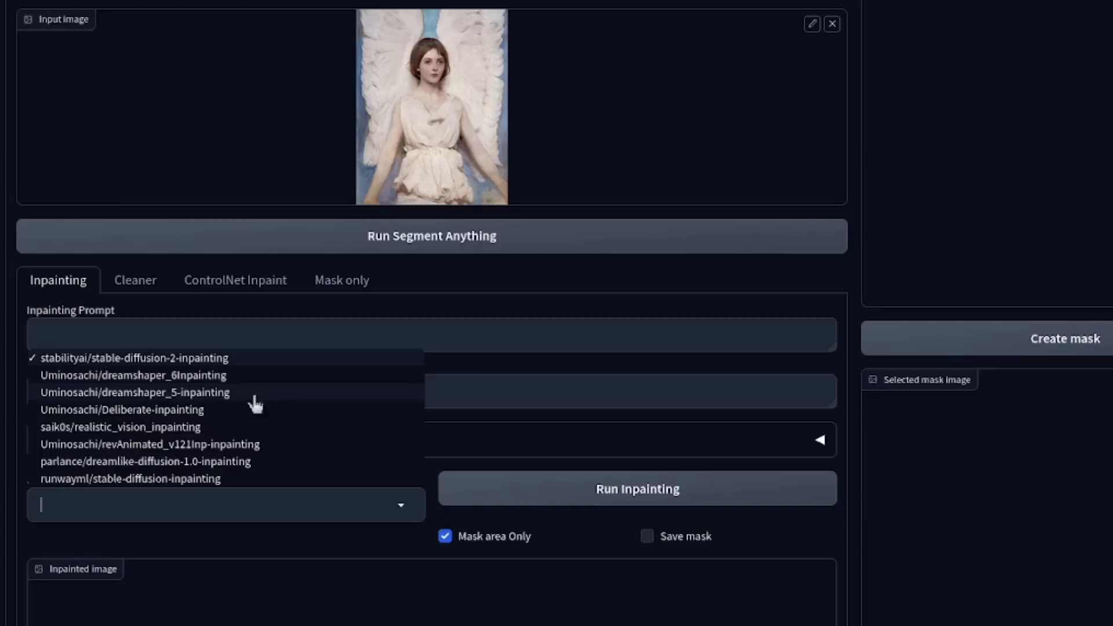
{"action": "left_click", "coordinate": [135, 280]}
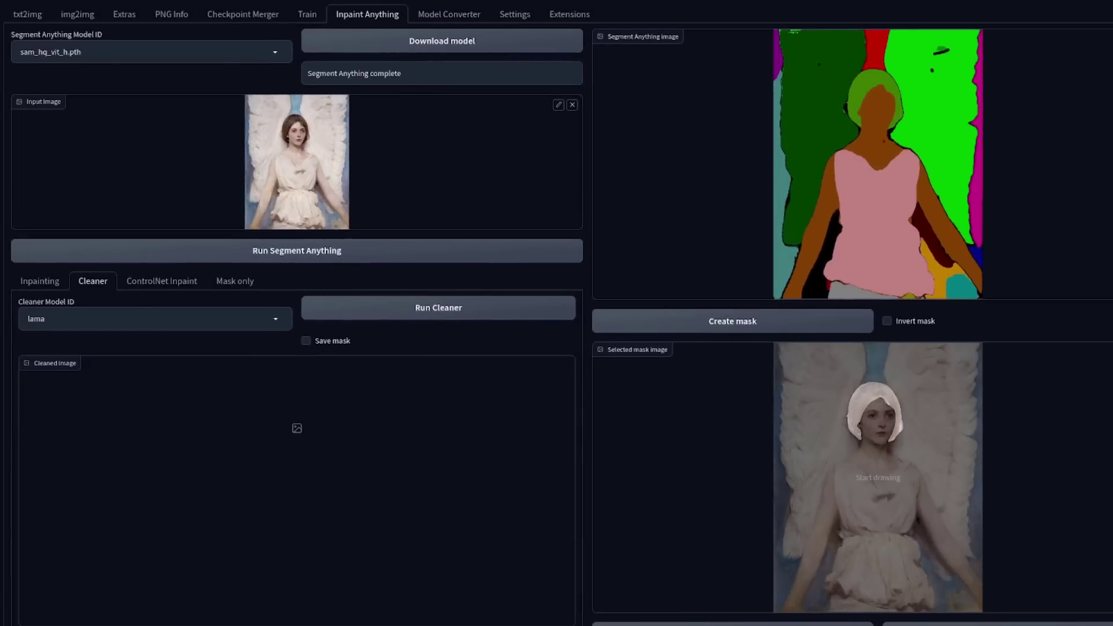
Step: Create the wing mask and erase the wings with the lama Cleaner
{"action": "left_click", "coordinate": [682, 322]}
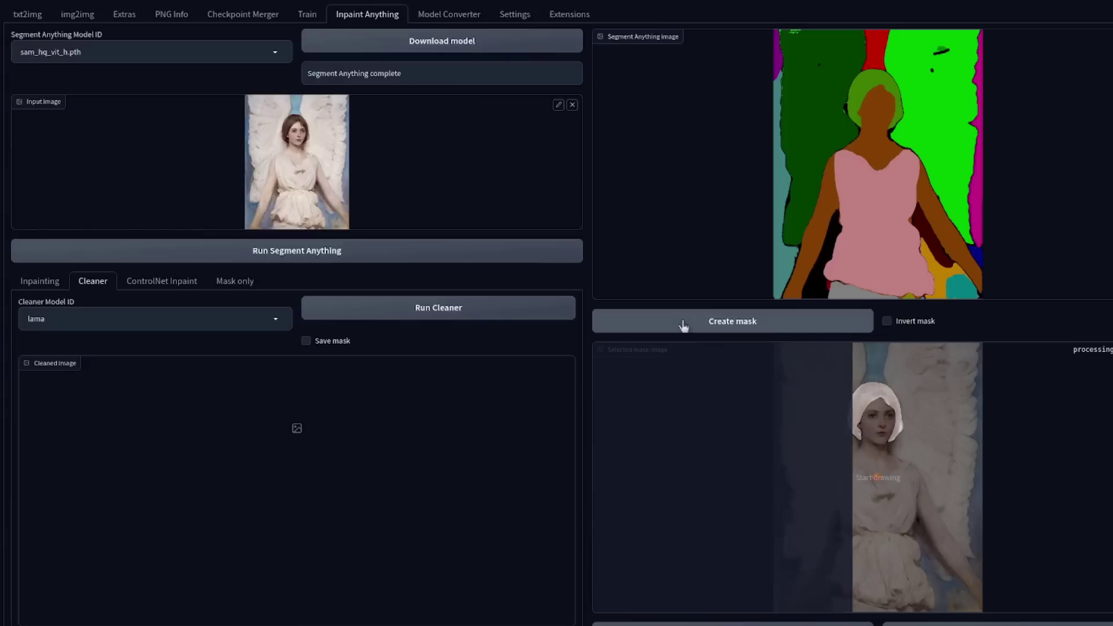
{"action": "left_click", "coordinate": [439, 307]}
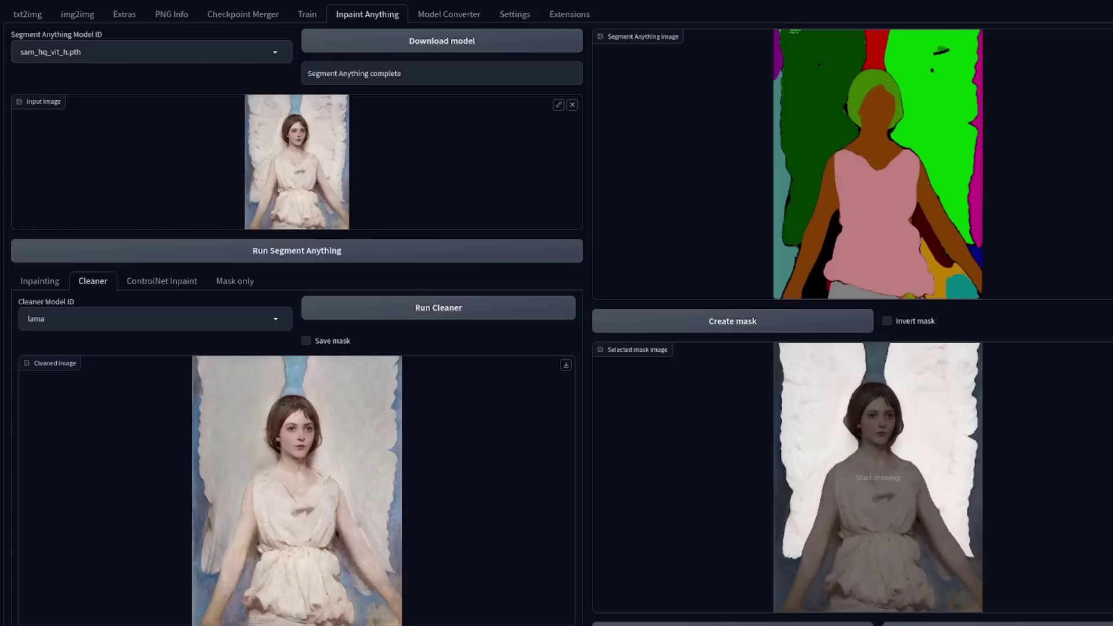
Step: In Mask only, export the wings as an alpha-channel image and a black-and-white mask
{"action": "left_click", "coordinate": [235, 280]}
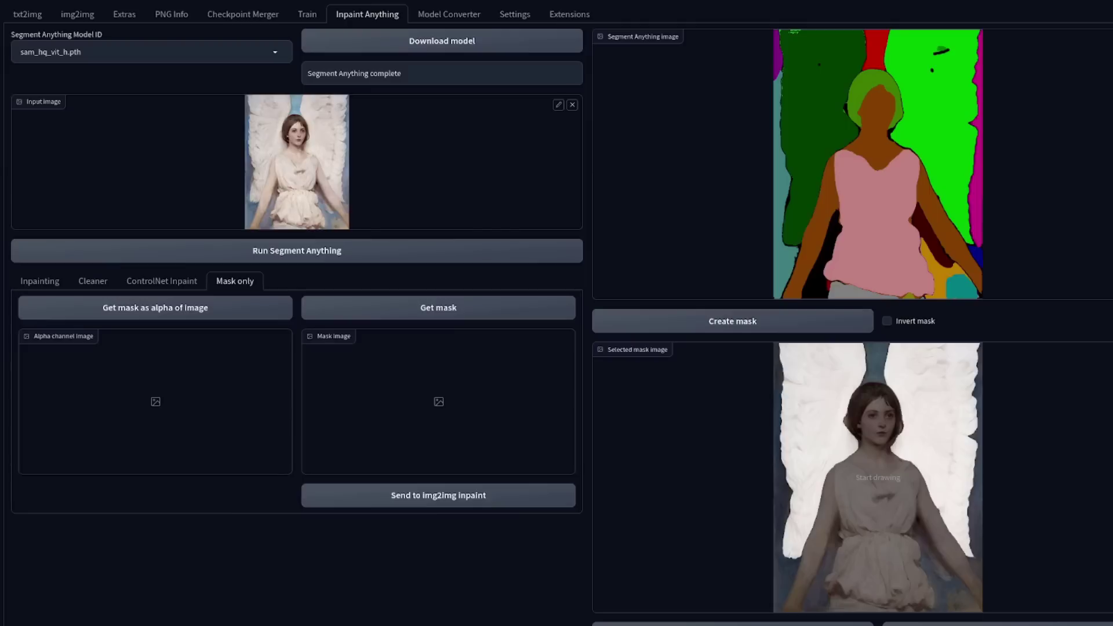
{"action": "left_click", "coordinate": [203, 316]}
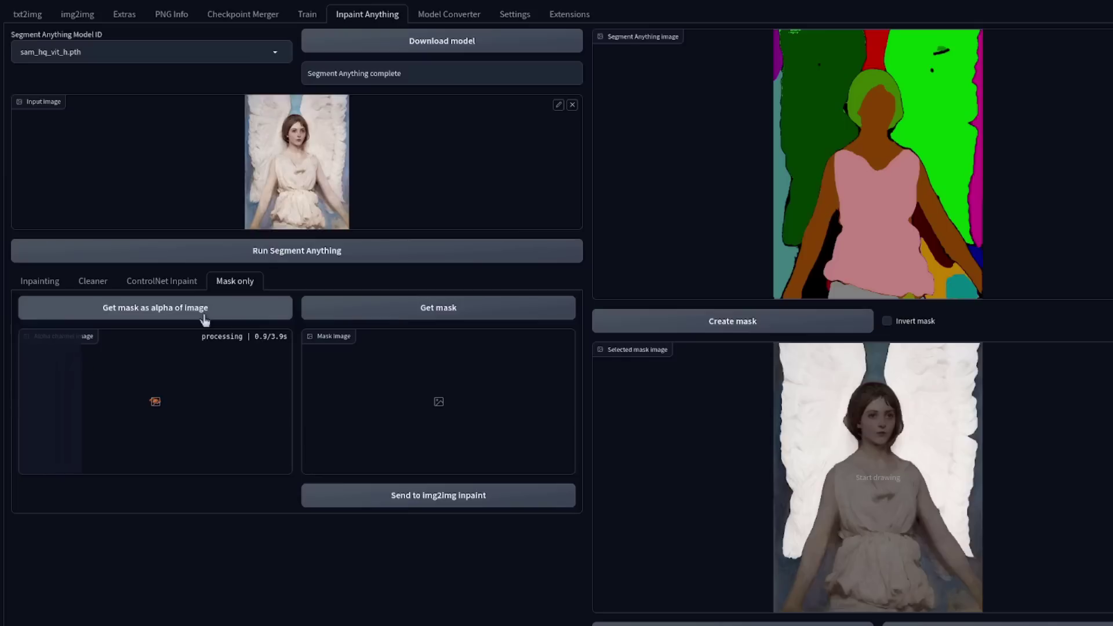
{"action": "left_click", "coordinate": [510, 313]}
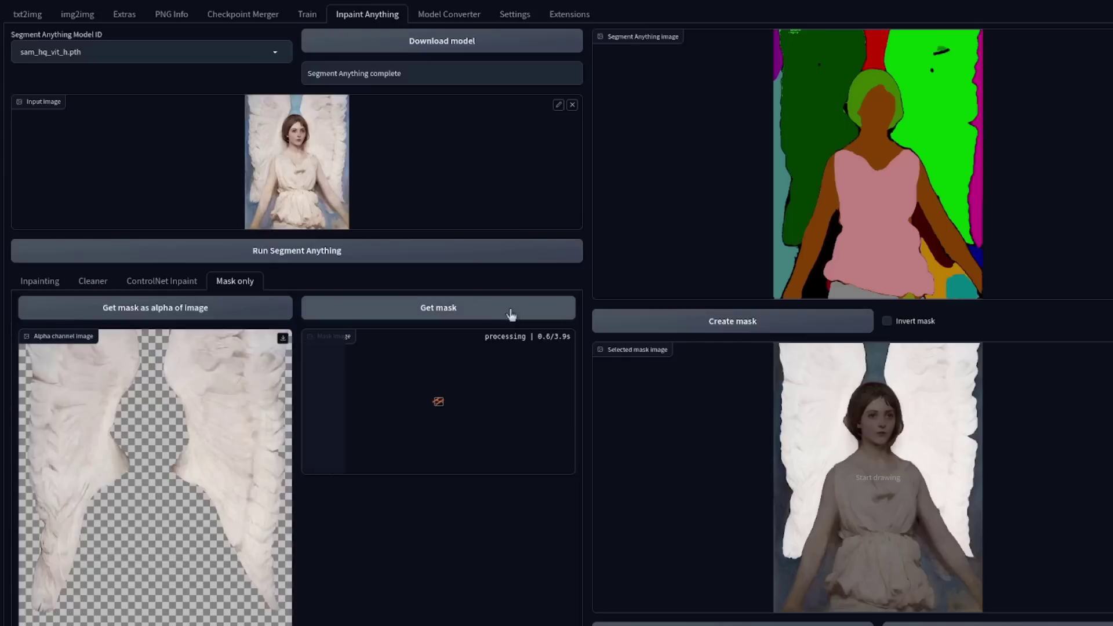
{"action": "scroll", "coordinate": [513, 395], "scroll_direction": "down", "scroll_amount": 2}
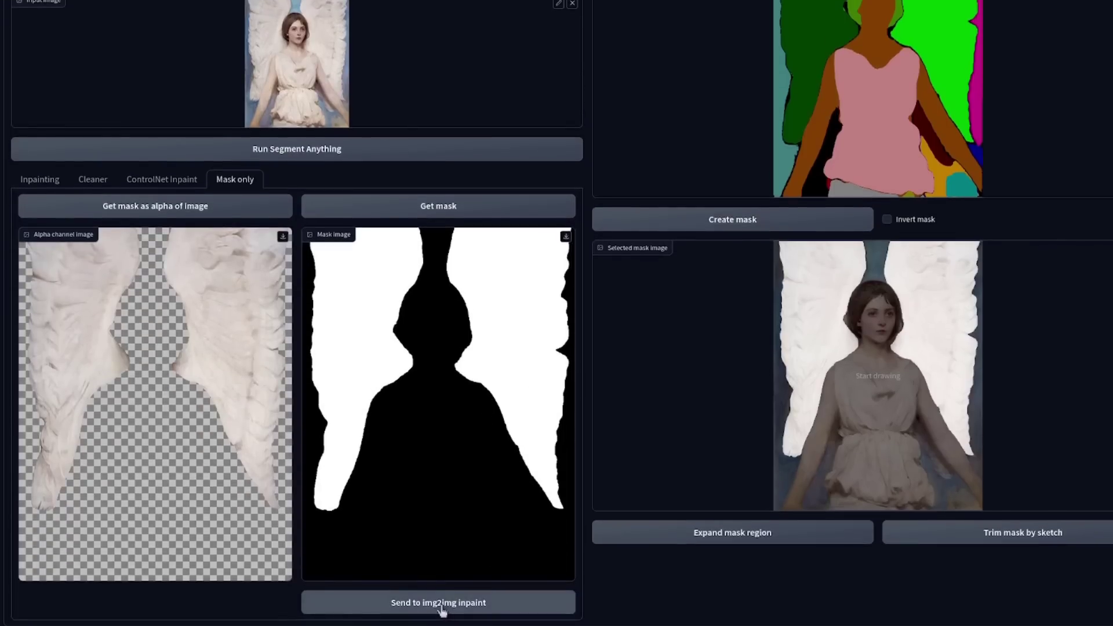
Step: Send the angel and wing mask to img2img inpaint, keep Masked content as original, and expand ControlNet
{"action": "left_click", "coordinate": [441, 605]}
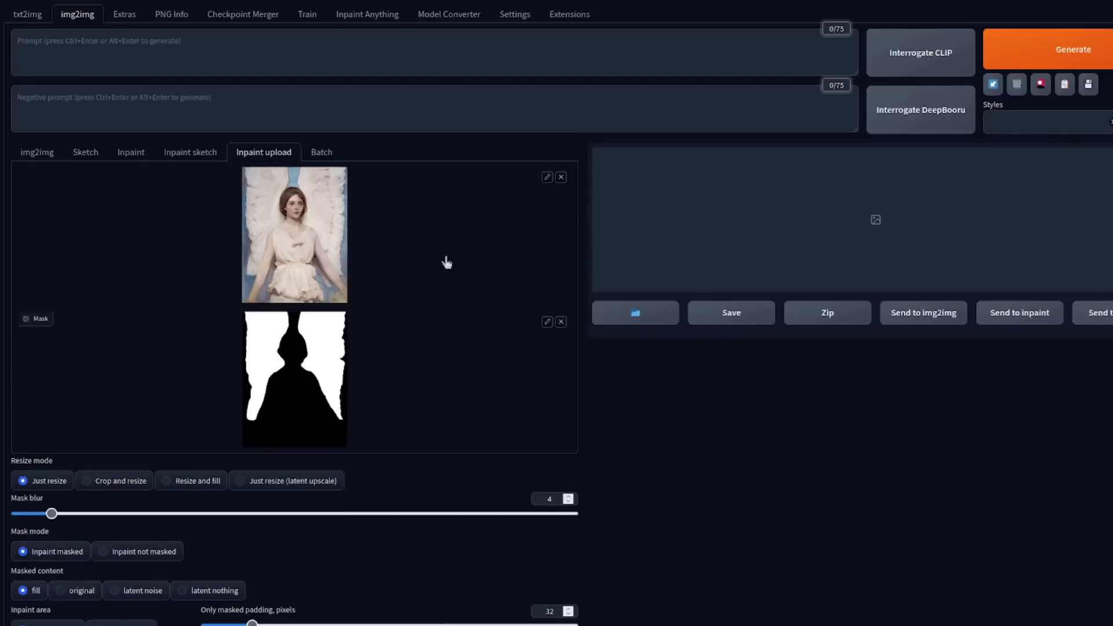
{"action": "scroll", "coordinate": [473, 203], "scroll_direction": "down", "scroll_amount": 5}
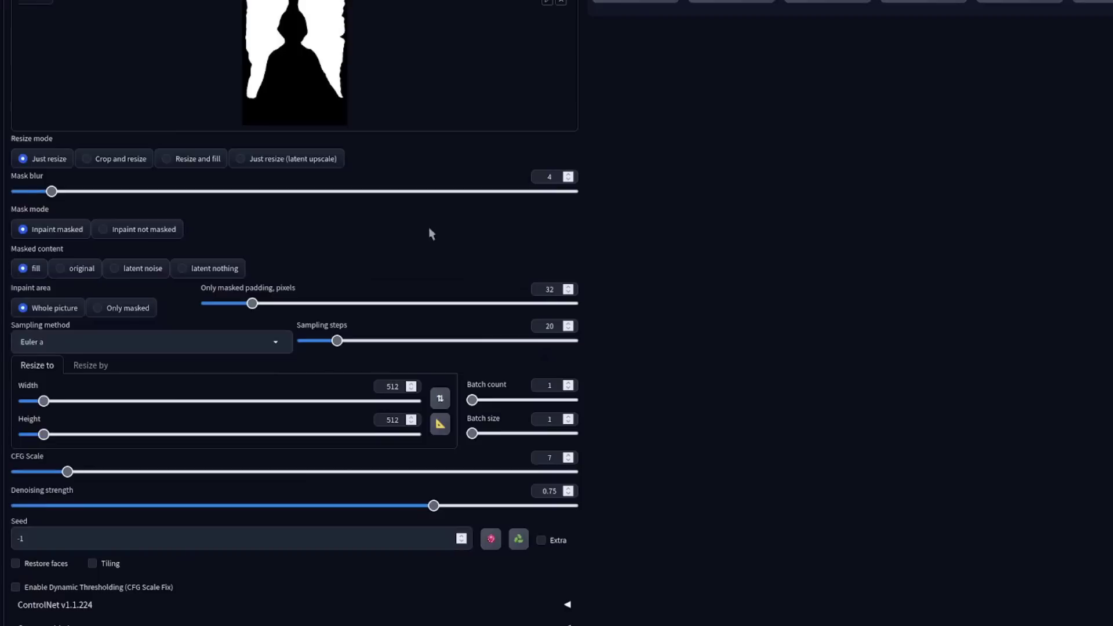
{"action": "left_click", "coordinate": [60, 269]}
{"action": "scroll", "coordinate": [250, 325], "scroll_direction": "down", "scroll_amount": 1}
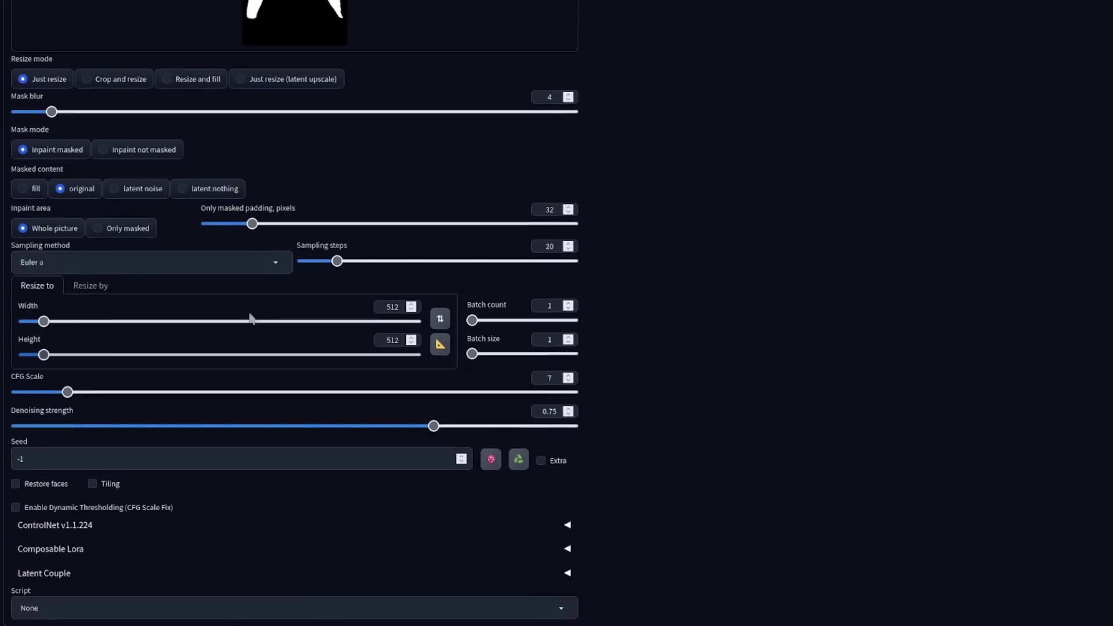
{"action": "left_click", "coordinate": [148, 534]}
{"action": "scroll", "coordinate": [341, 452], "scroll_direction": "down", "scroll_amount": 3}
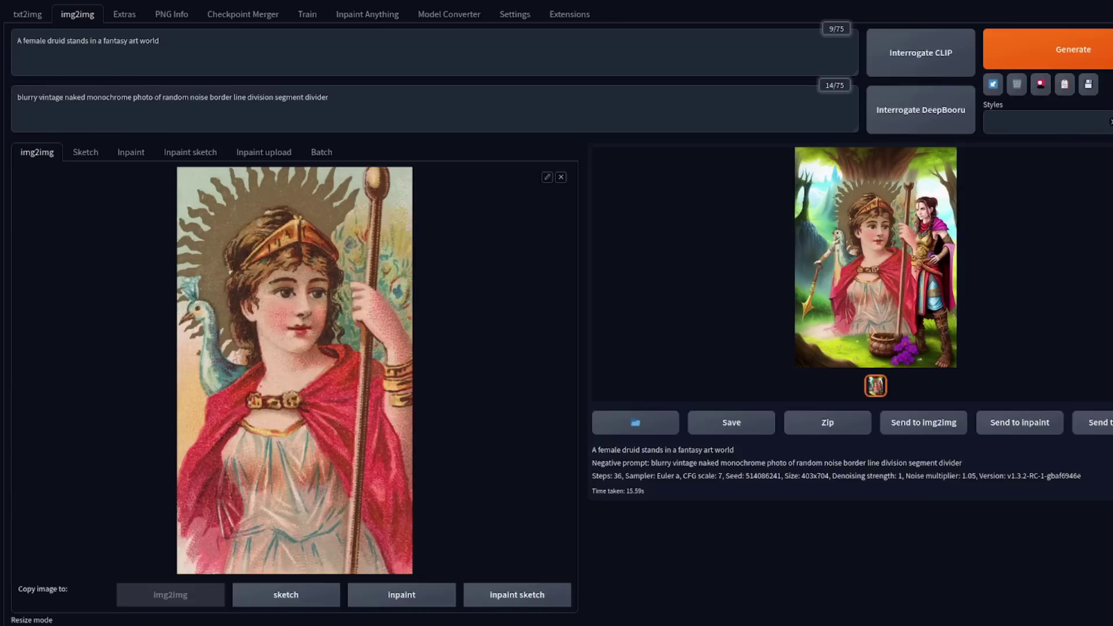
Step: Review the Outpainting mk2 script settings and preview the first druid result full-screen
{"action": "scroll", "coordinate": [766, 506], "scroll_direction": "down", "scroll_amount": 10}
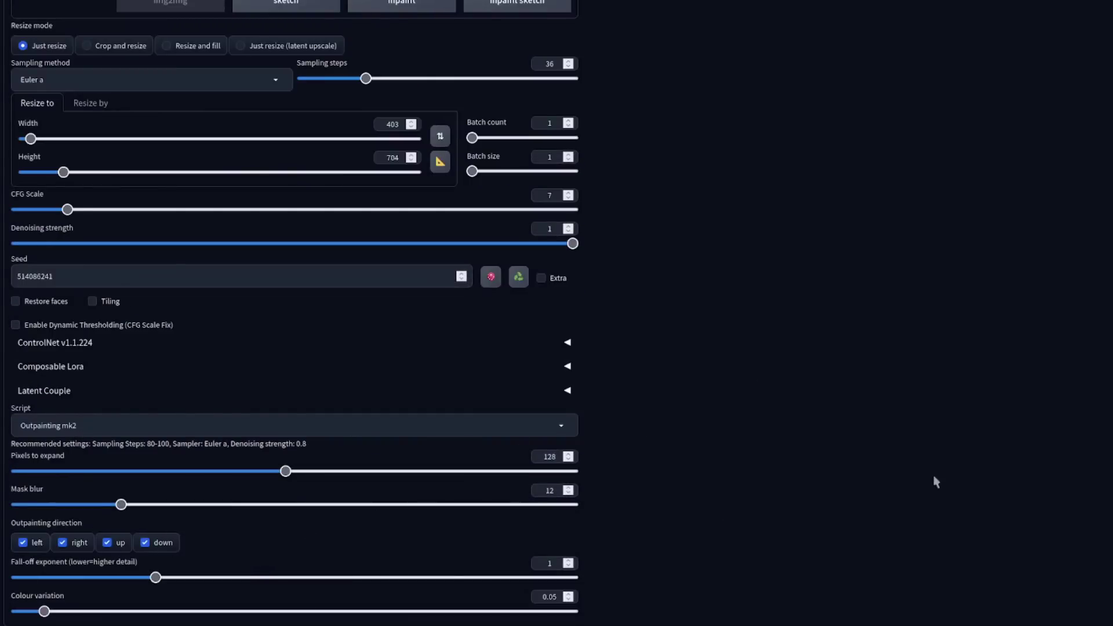
{"action": "scroll", "coordinate": [822, 524], "scroll_direction": "up", "scroll_amount": 10}
{"action": "left_click", "coordinate": [903, 264]}
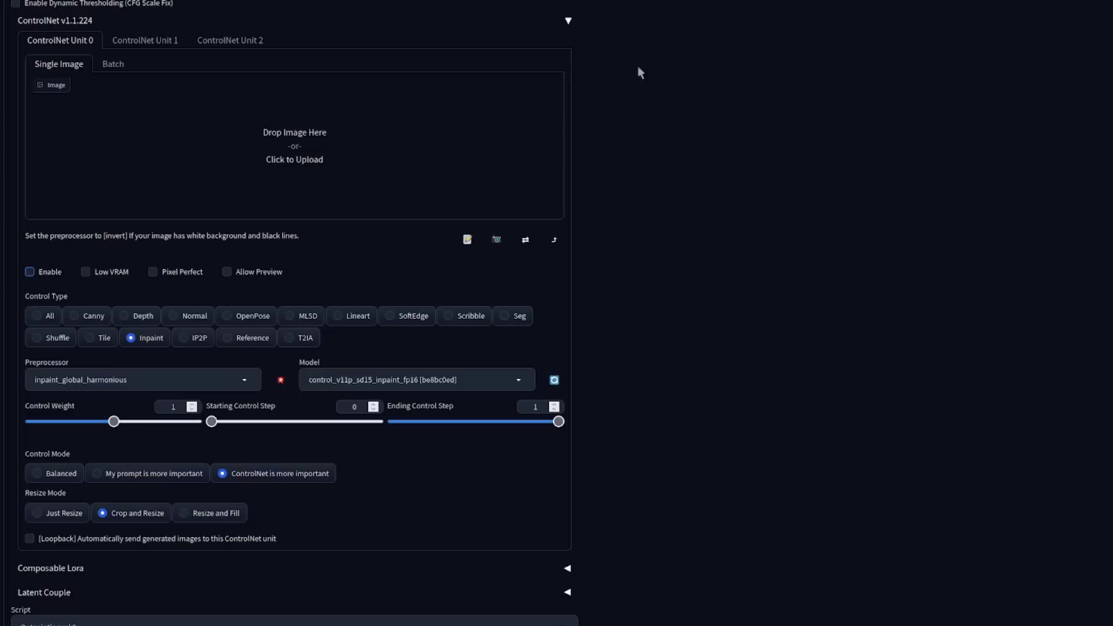
Step: Enable ControlNet Unit 0 with the inpaint_global_harmonious preprocessor and start a new druid outpainting
{"action": "left_click", "coordinate": [31, 272]}
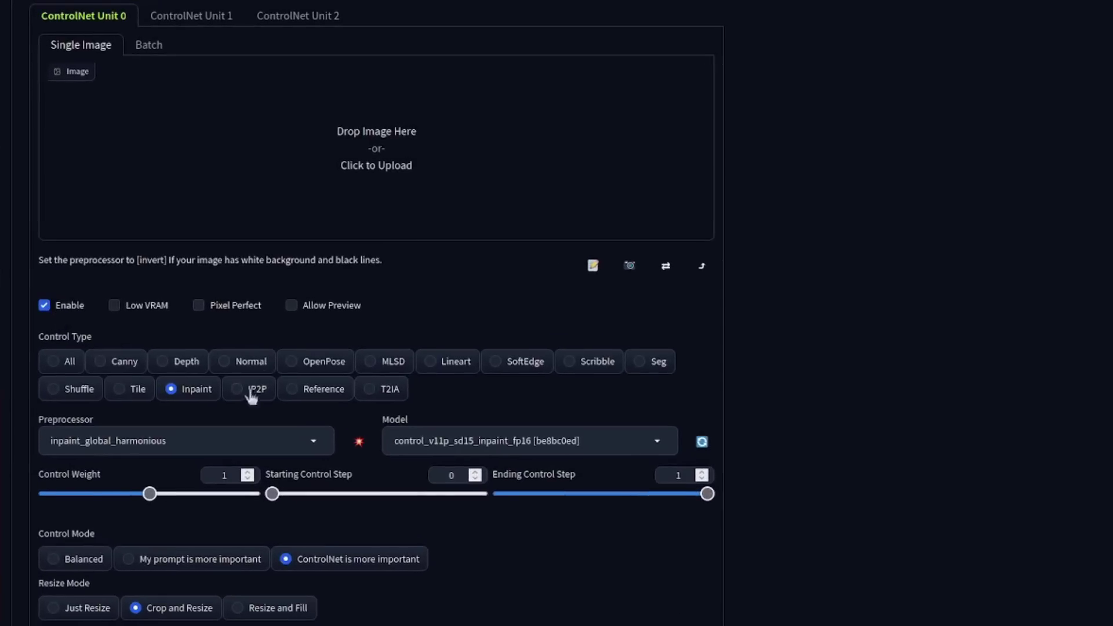
{"action": "left_click", "coordinate": [277, 447]}
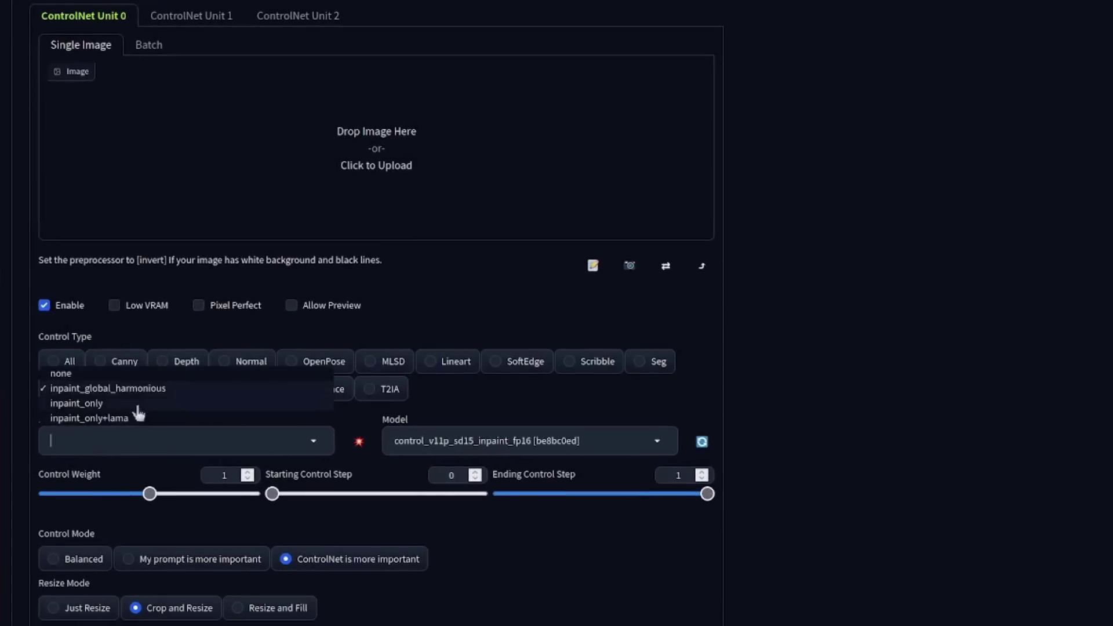
{"action": "left_click", "coordinate": [129, 389]}
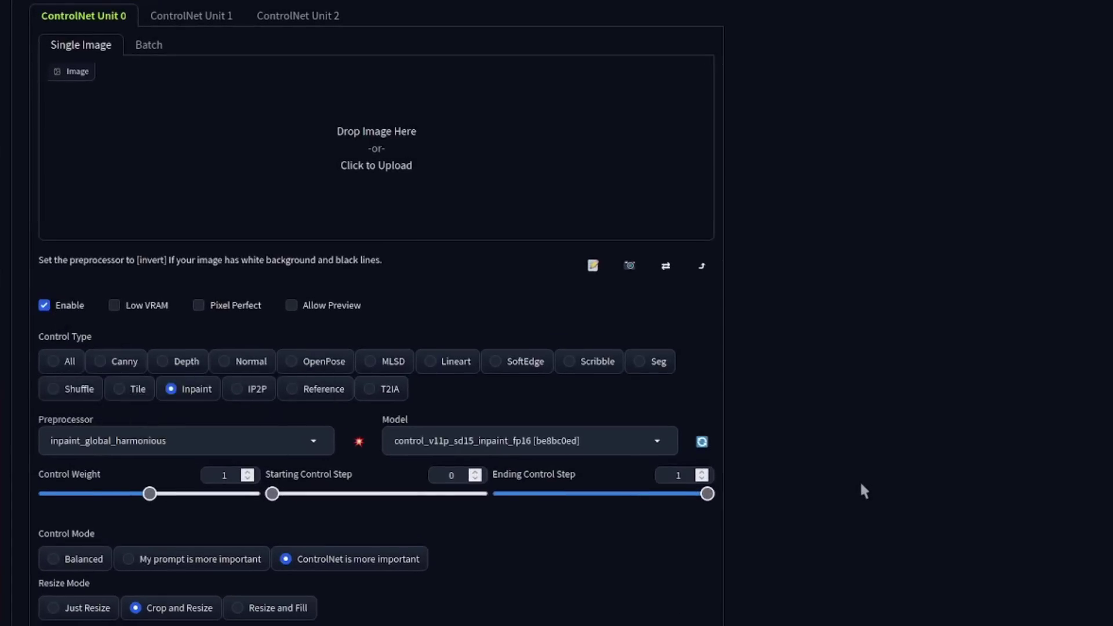
{"action": "scroll", "coordinate": [864, 484], "scroll_direction": "down", "scroll_amount": 5}
{"action": "scroll", "coordinate": [947, 405], "scroll_direction": "up", "scroll_amount": 5}
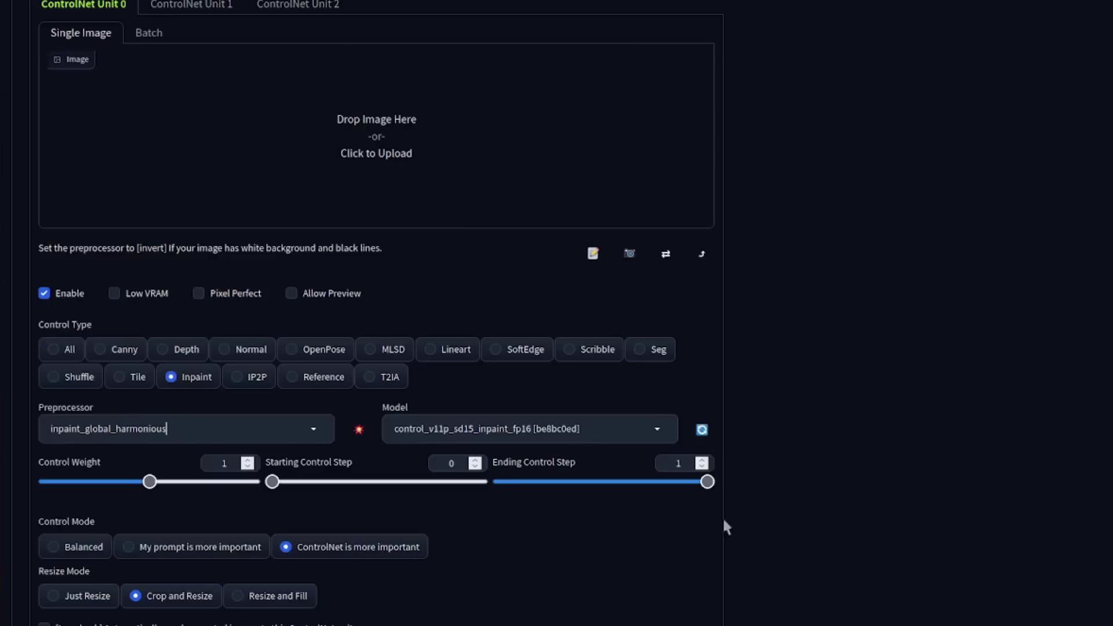
{"action": "scroll", "coordinate": [1021, 544], "scroll_direction": "up", "scroll_amount": 15}
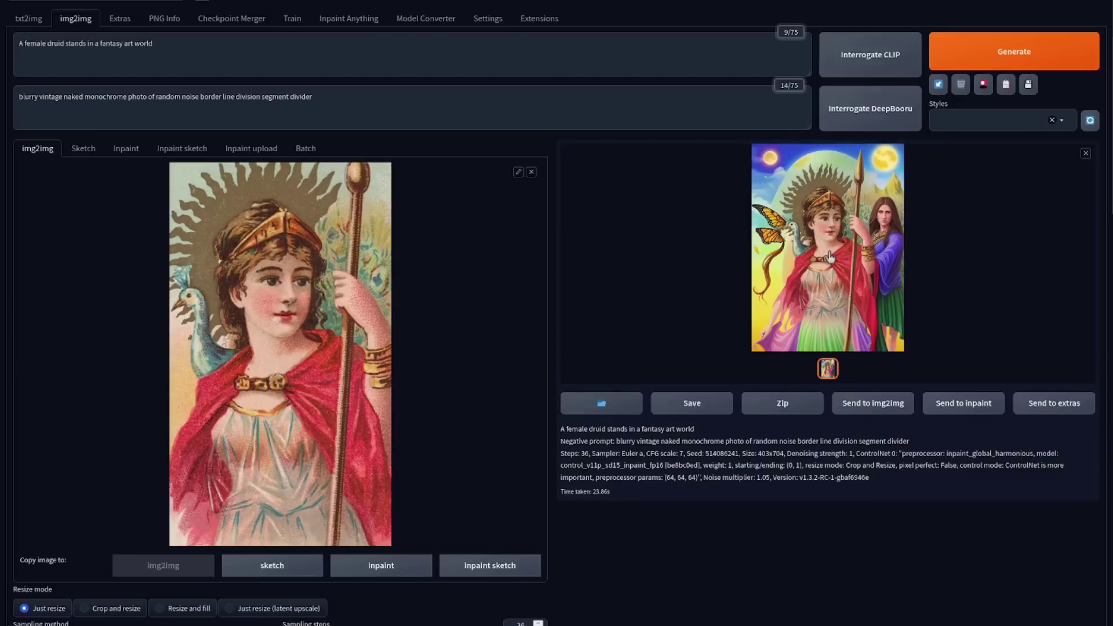
Step: View the new druid outpainting full-screen, extended with a colourful sky, two suns and a second woman
{"action": "left_click", "coordinate": [831, 258]}
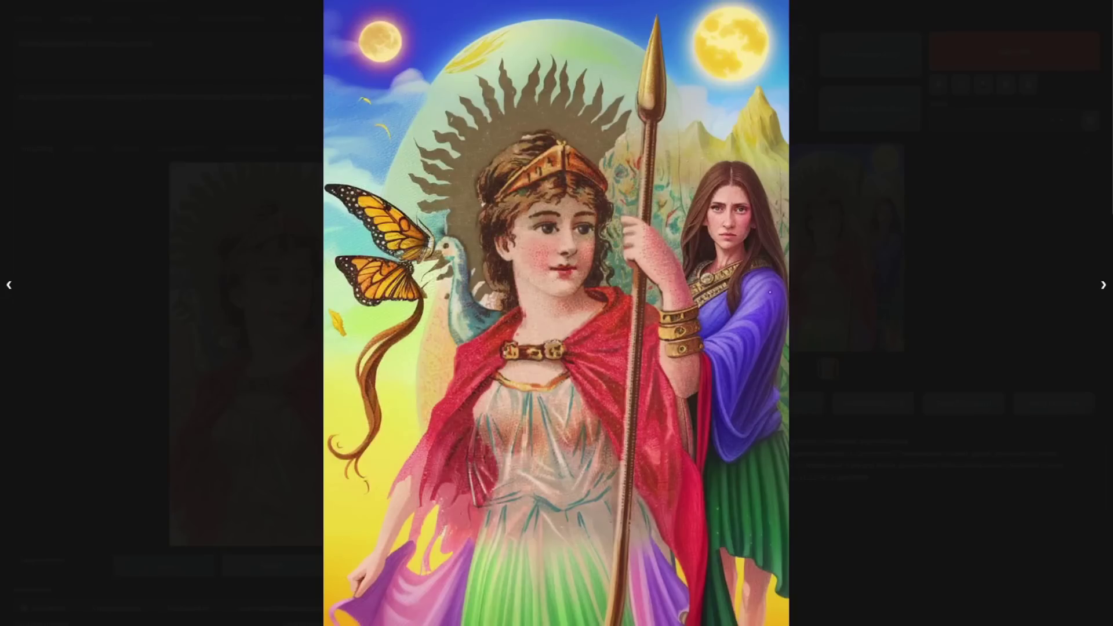